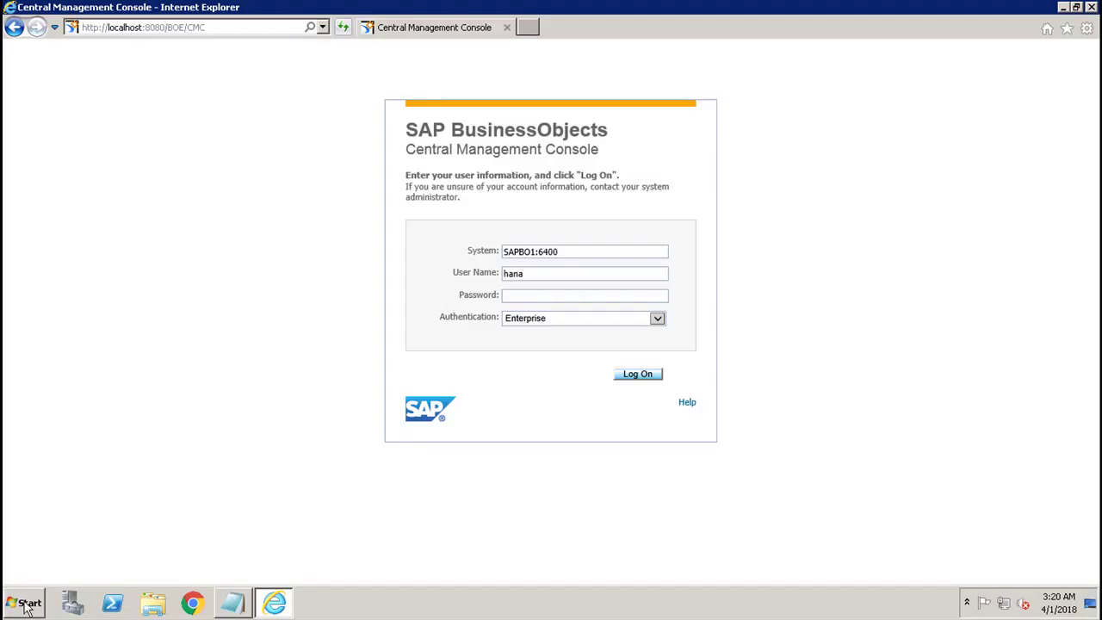
# From the Start menu's All Programs, open the SAP Business Intelligence > SAP BusinessObjects BI platform 4 folder
pyautogui.click(27, 608)
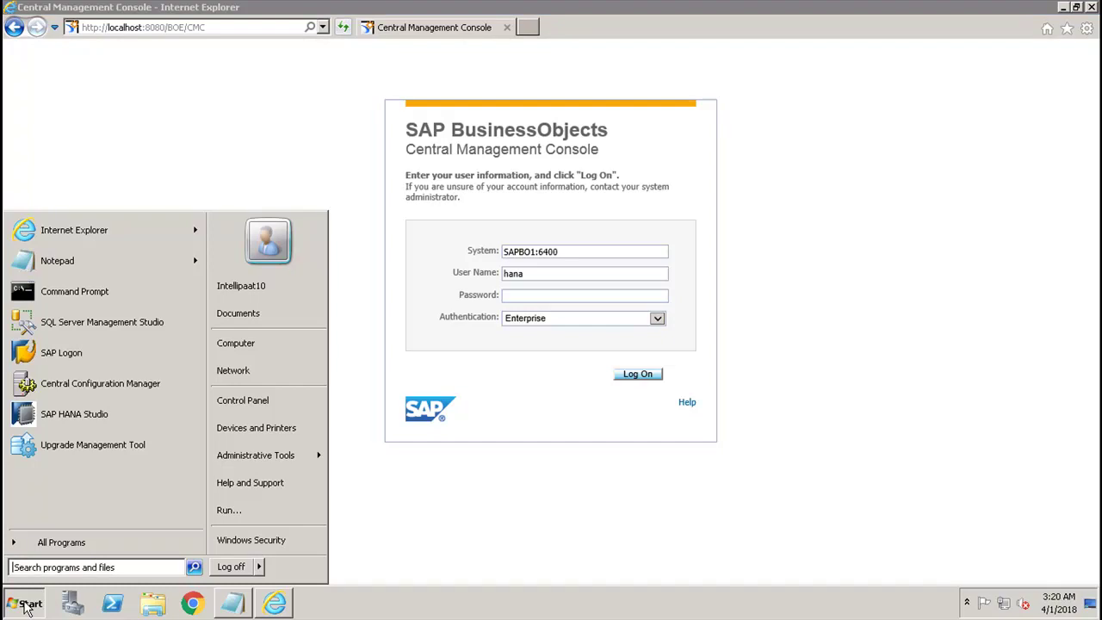
pyautogui.click(48, 544)
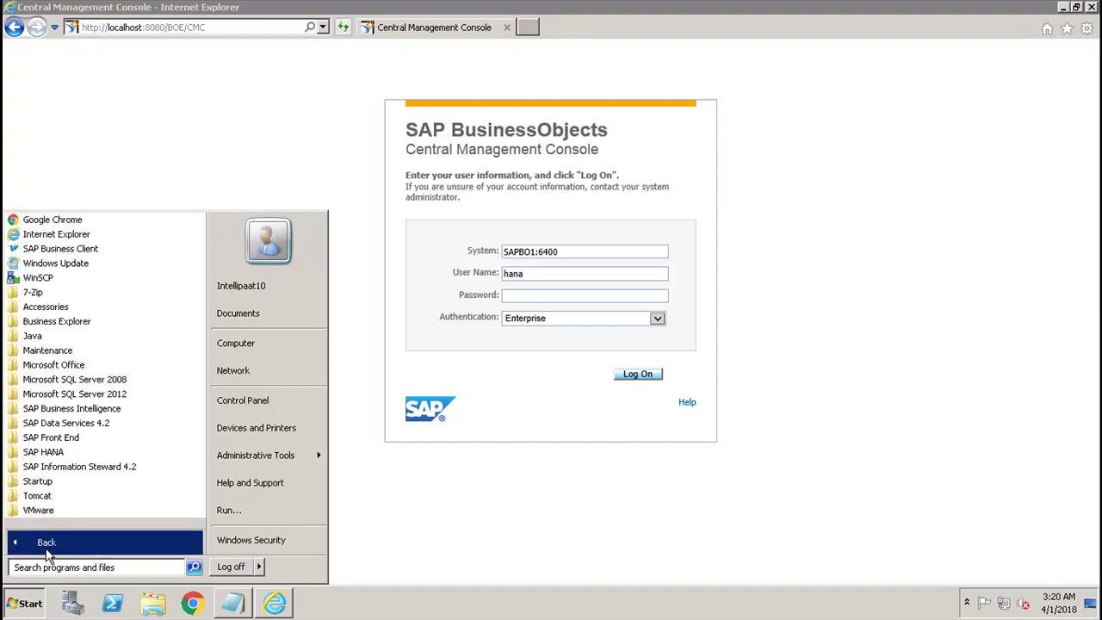
pyautogui.click(123, 409)
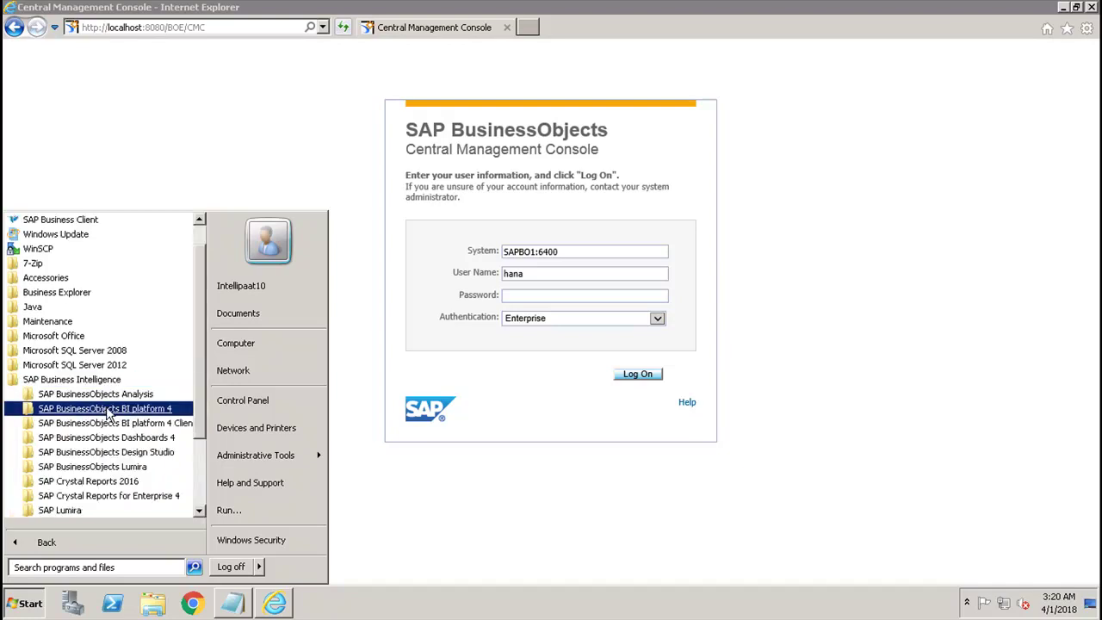
pyautogui.click(110, 413)
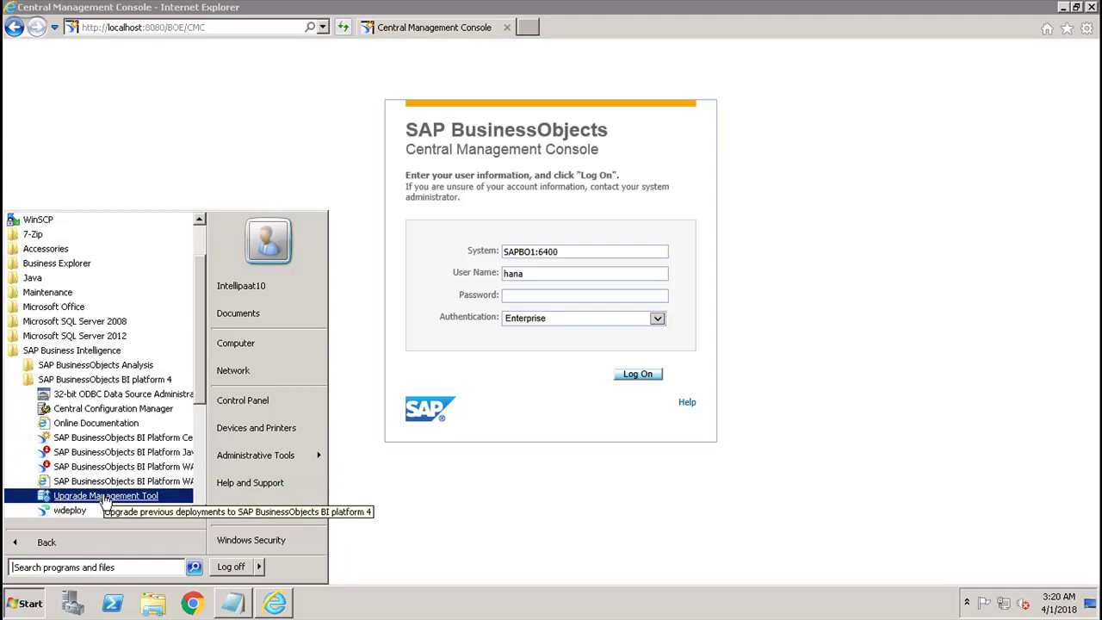
# Launch the Upgrade Management Tool so its Welcome page loads
pyautogui.click(104, 499)
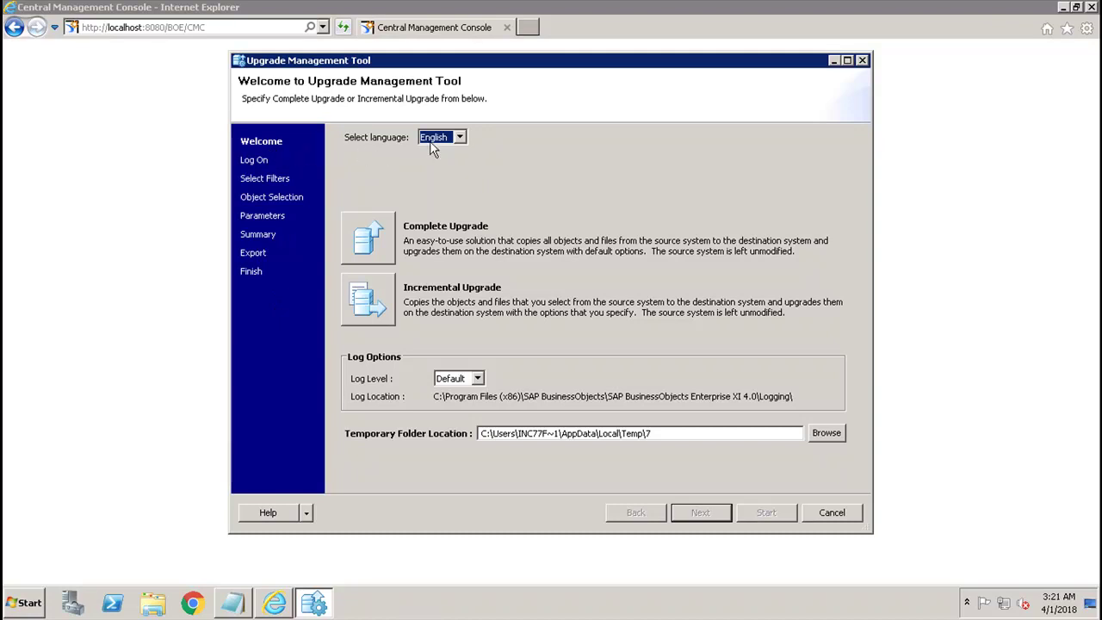
pyautogui.click(458, 137)
pyautogui.click(523, 128)
# Keep the Log Level at Default and select Complete Upgrade
pyautogui.click(478, 379)
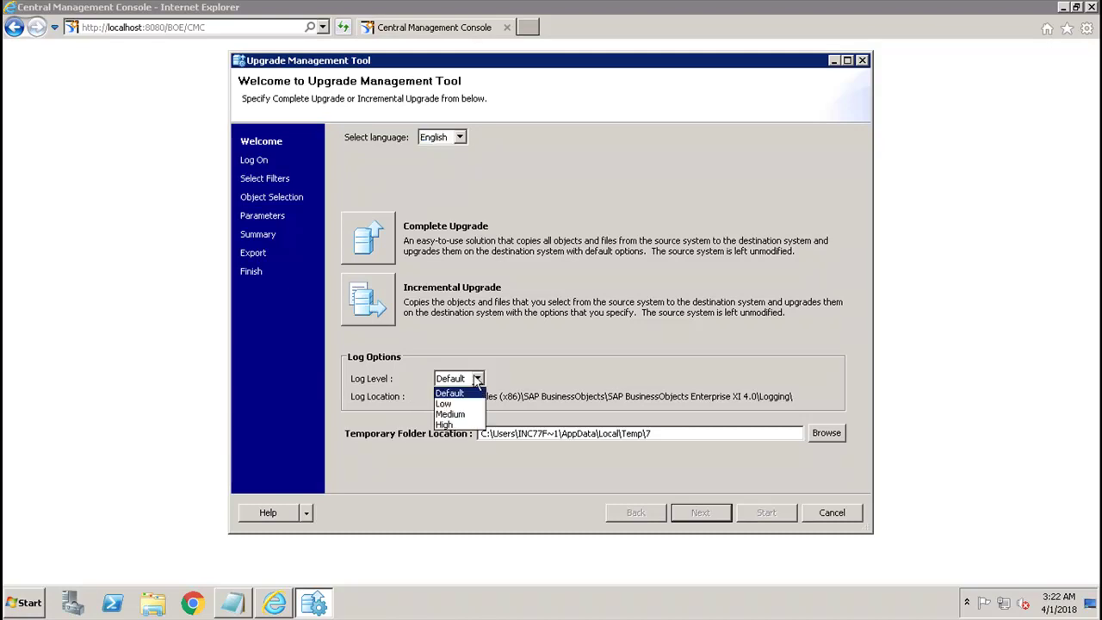
pyautogui.click(602, 358)
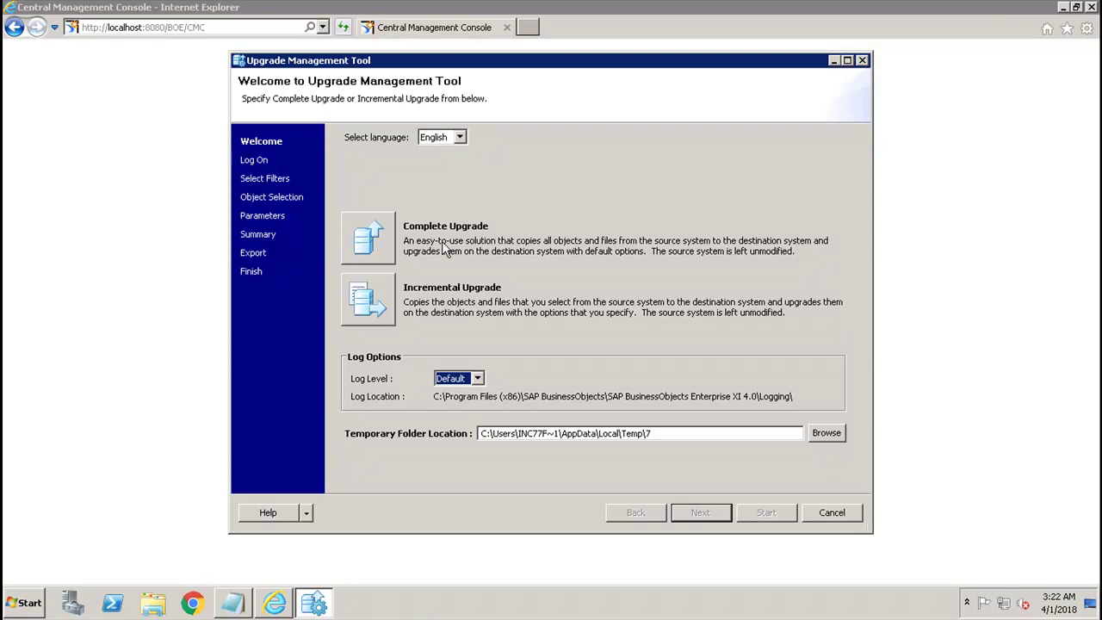
pyautogui.click(372, 245)
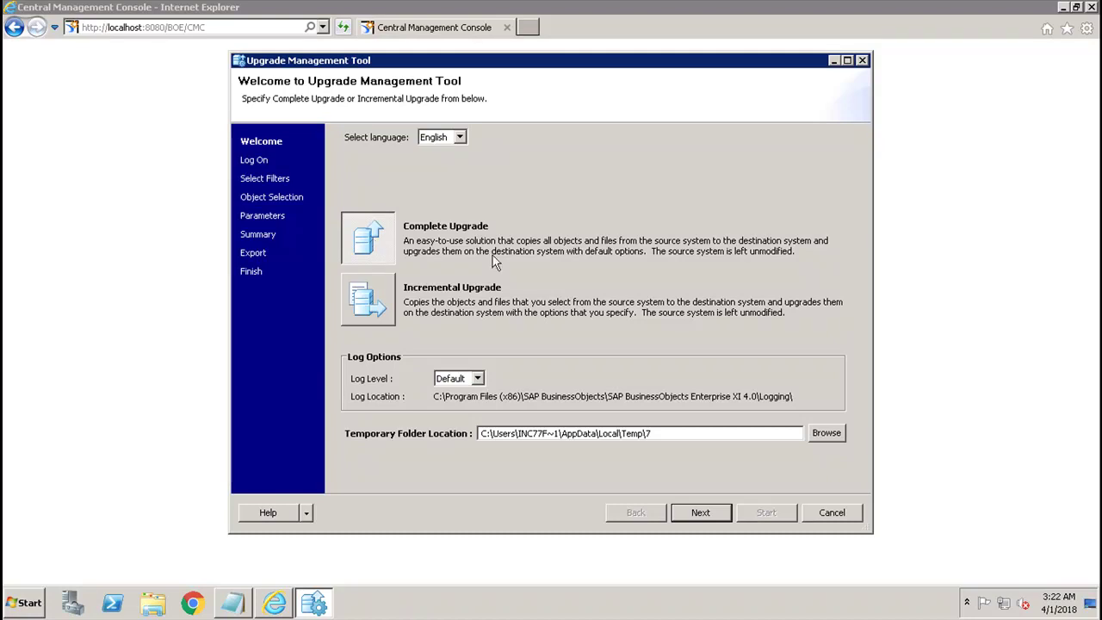
# Move on to the Log On page and show the Upgrade Scenario choices
pyautogui.click(700, 513)
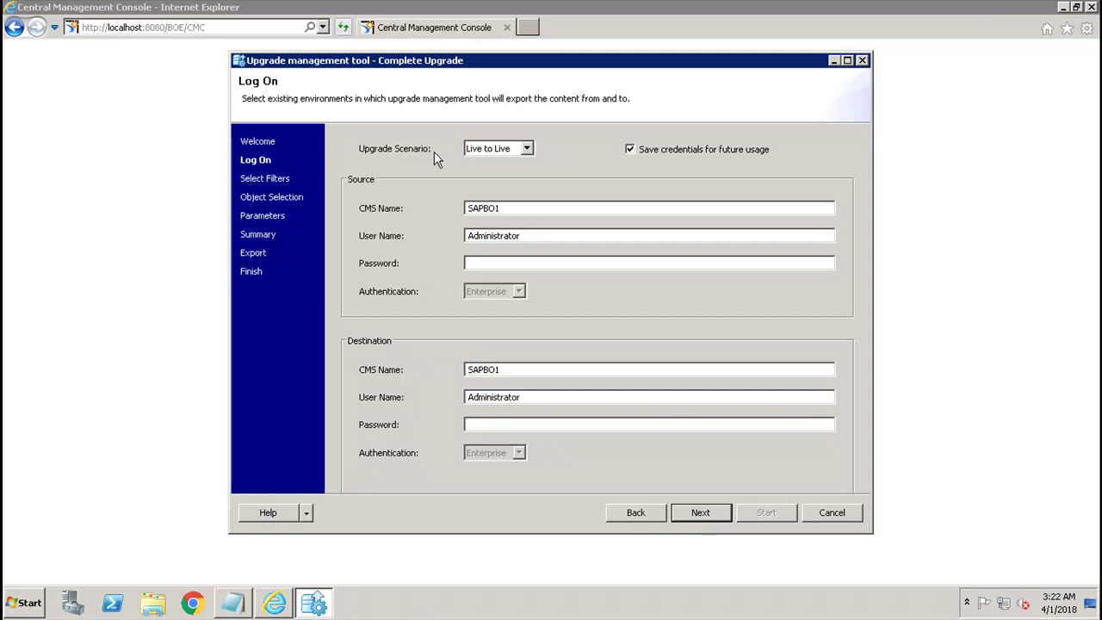
pyautogui.click(526, 150)
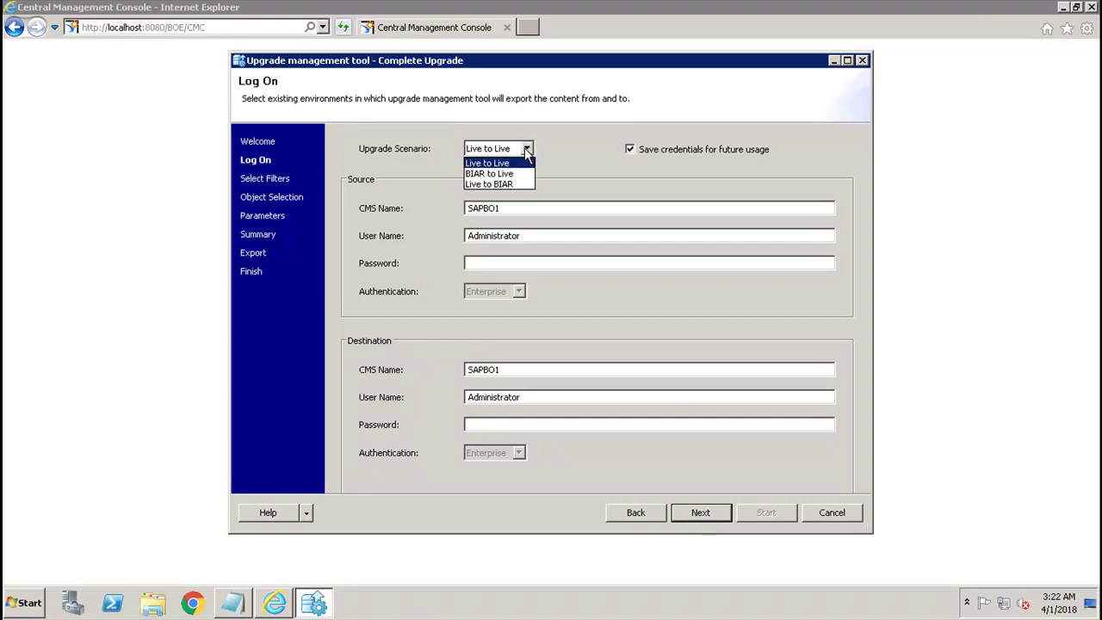
# Change the upgrade scenario from Live to Live to Live to BIAR
pyautogui.click(499, 184)
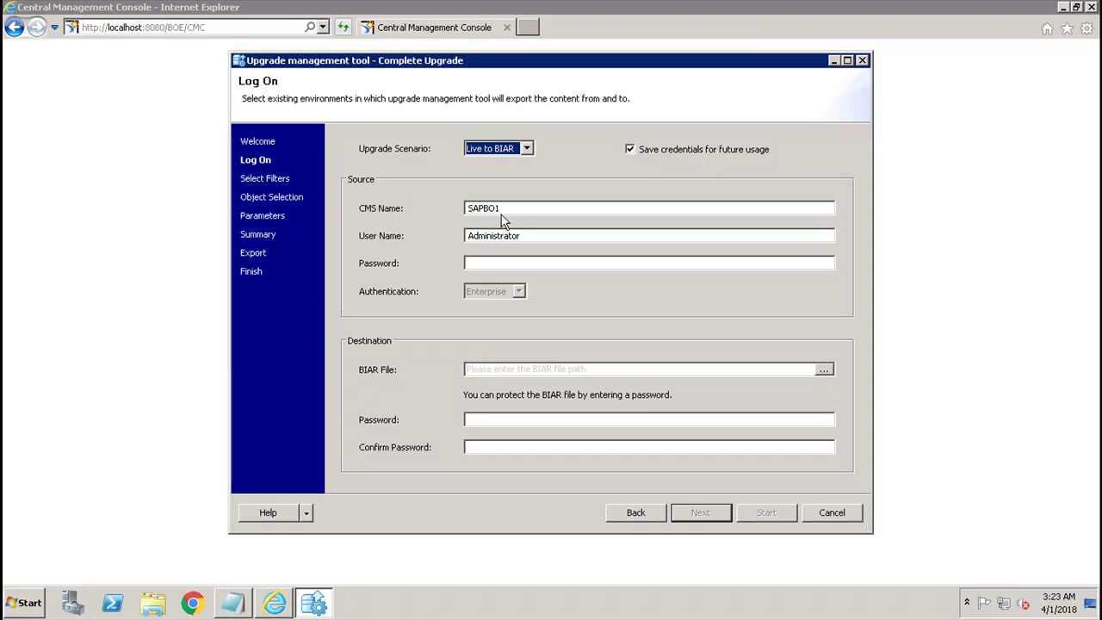
pyautogui.click(522, 209)
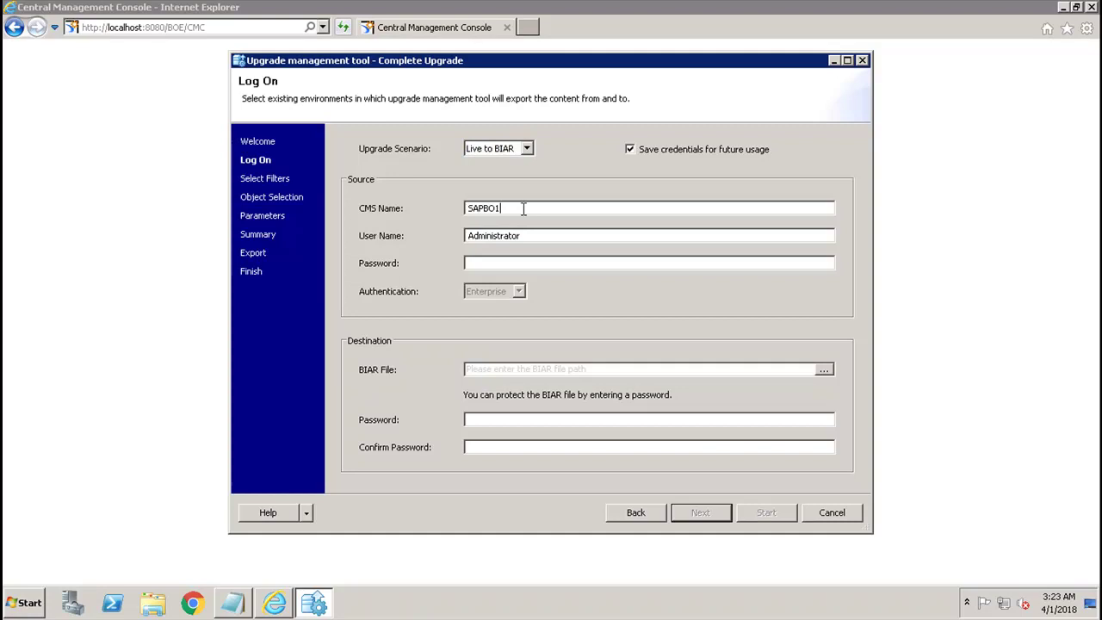
pyautogui.click(394, 28)
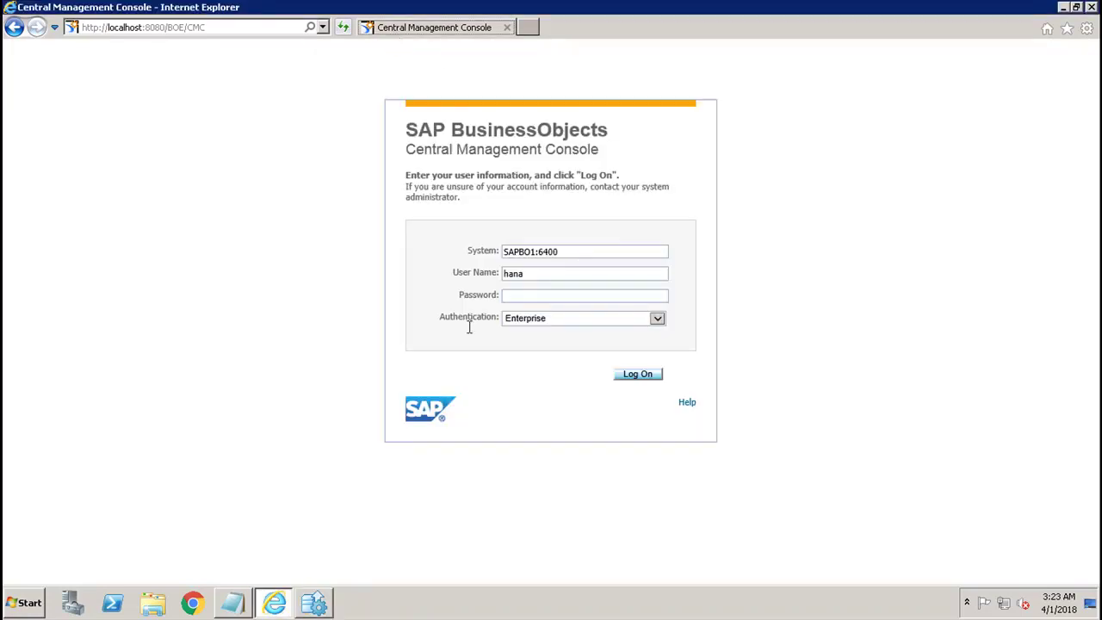
pyautogui.click(315, 605)
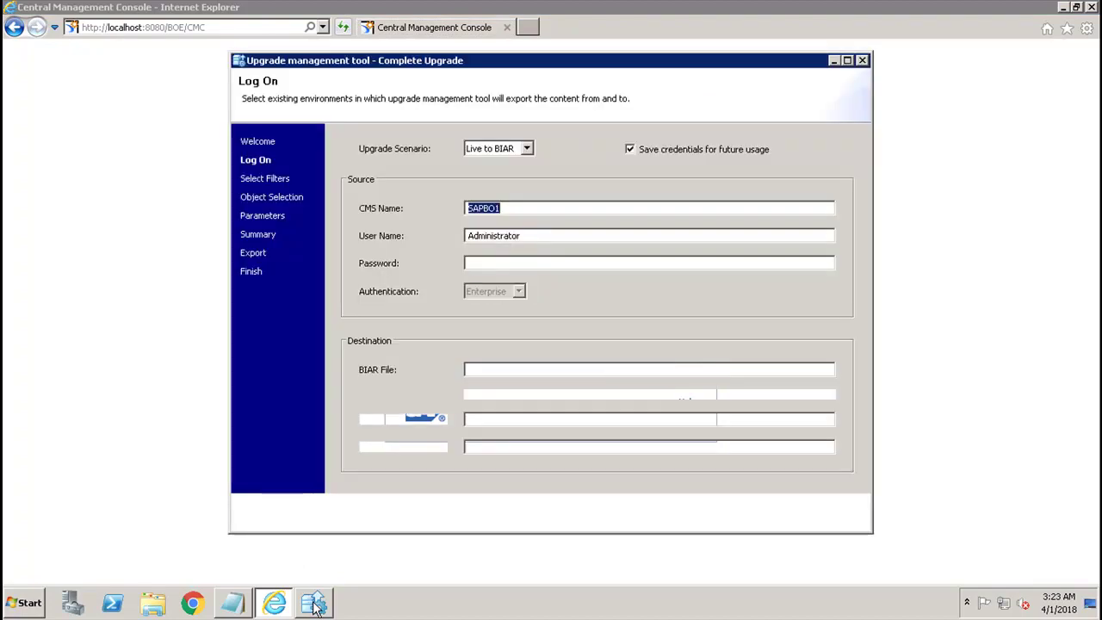
# Set the source CMS name to SAPBO1:6400 and enter the new source user name and password
pyautogui.click(521, 209)
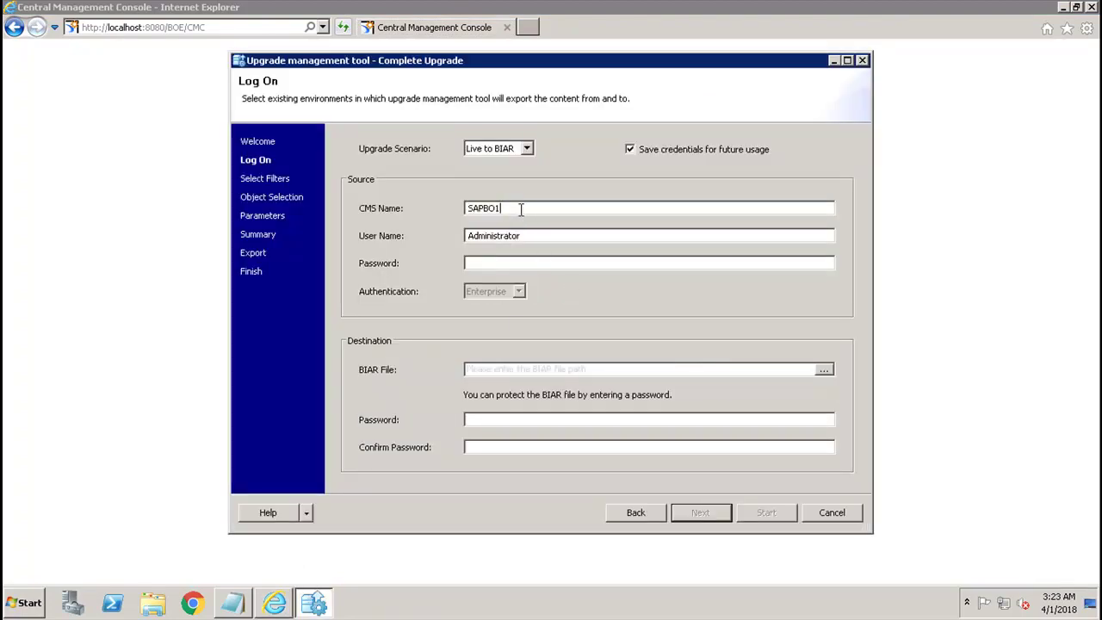
pyautogui.write(':64')
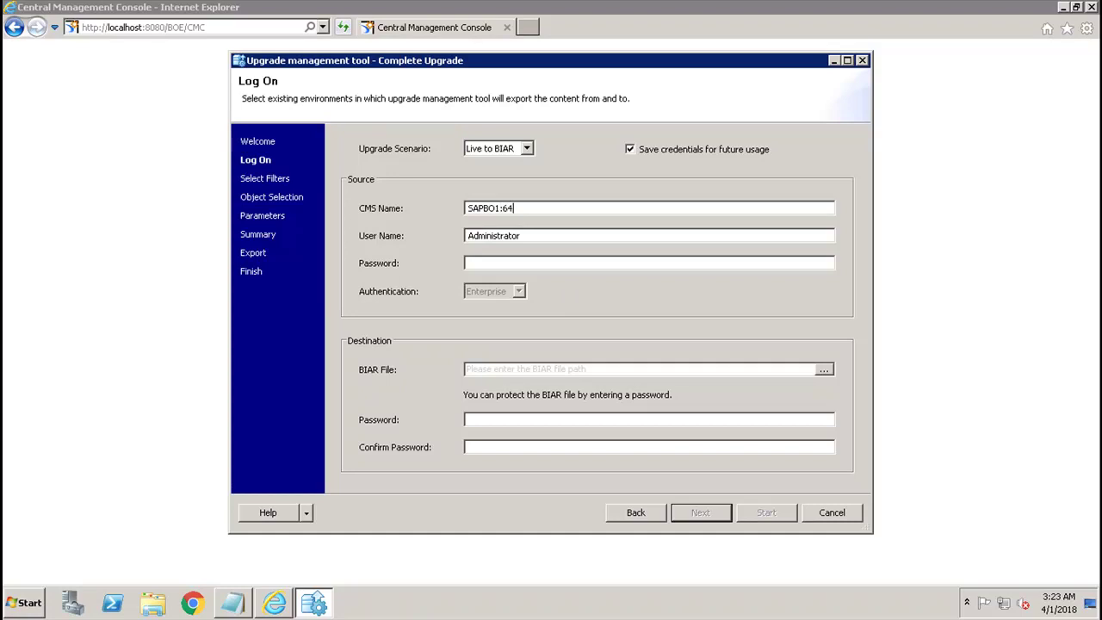
pyautogui.write('00')
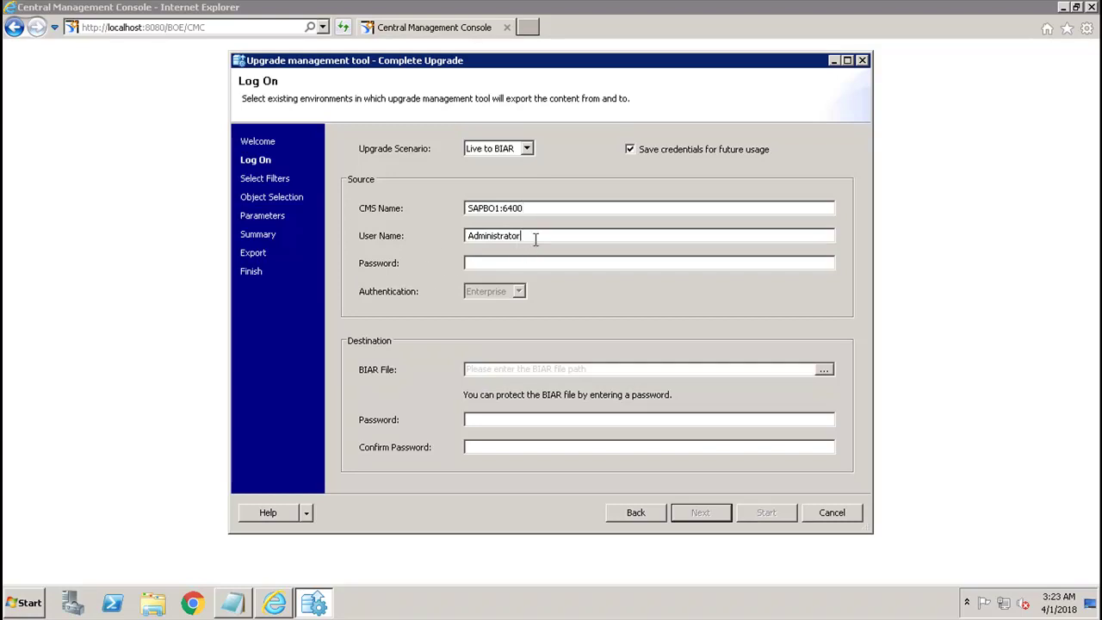
pyautogui.moveTo(519, 236); pyautogui.dragTo(424, 222)
pyautogui.write('han')
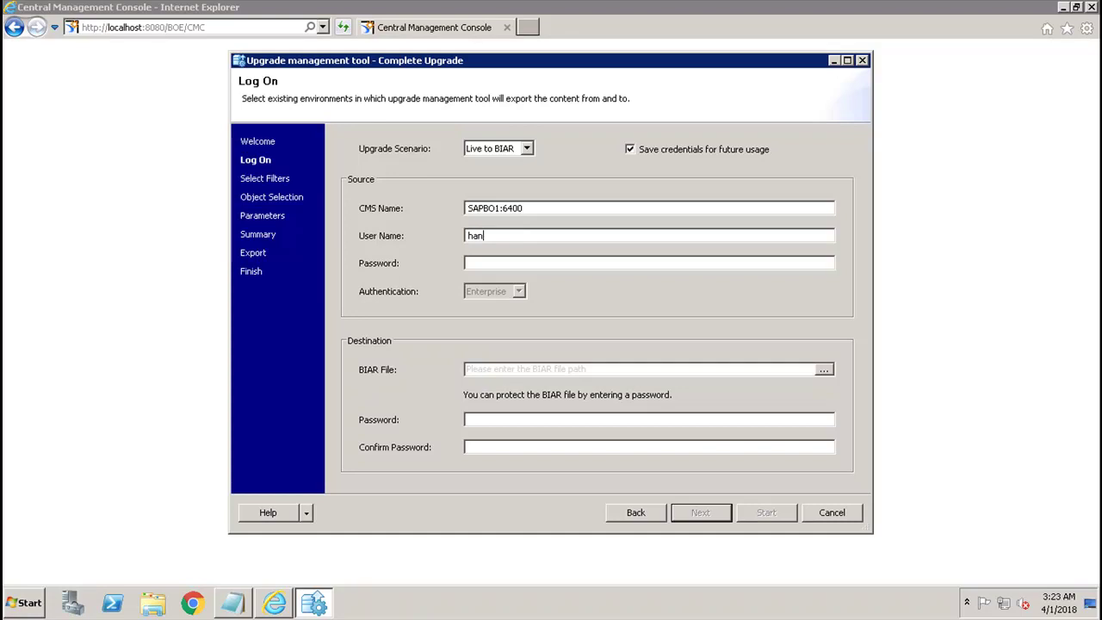
pyautogui.write('a')
pyautogui.press('Tab')
pyautogui.write('********')
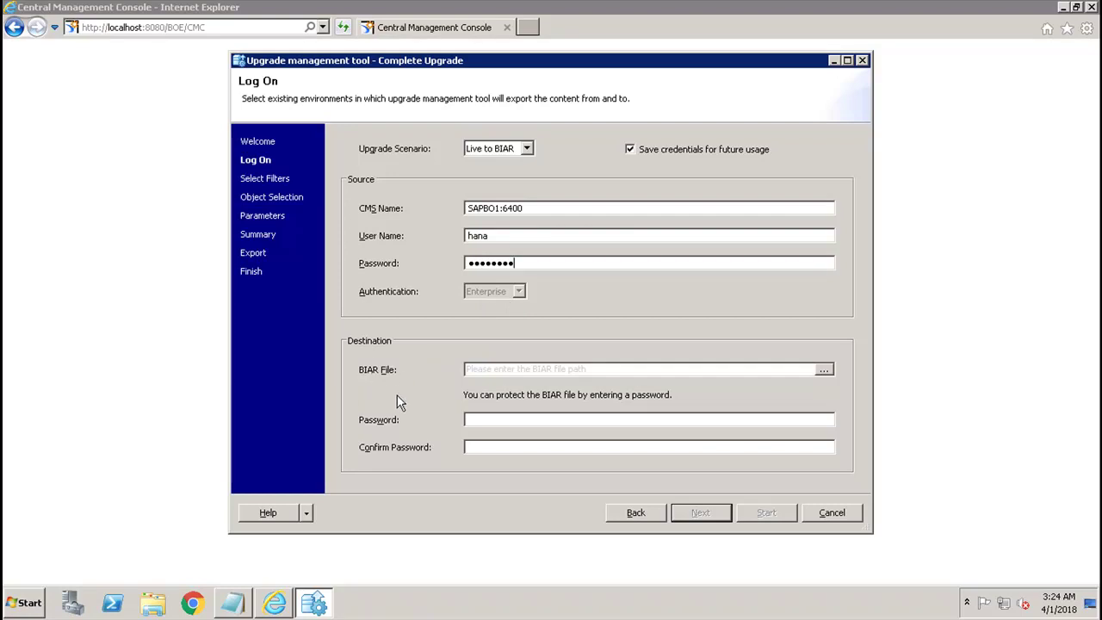
# Save the destination BIAR file as backup.biar in the Documents folder
pyautogui.click(824, 372)
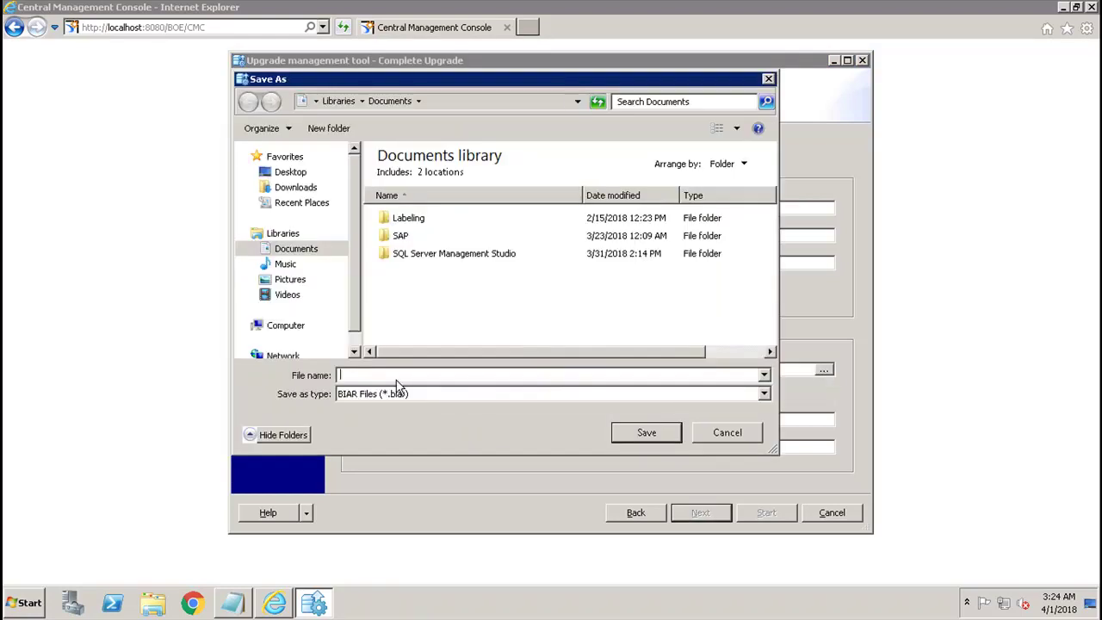
pyautogui.write('backup')
pyautogui.click(649, 436)
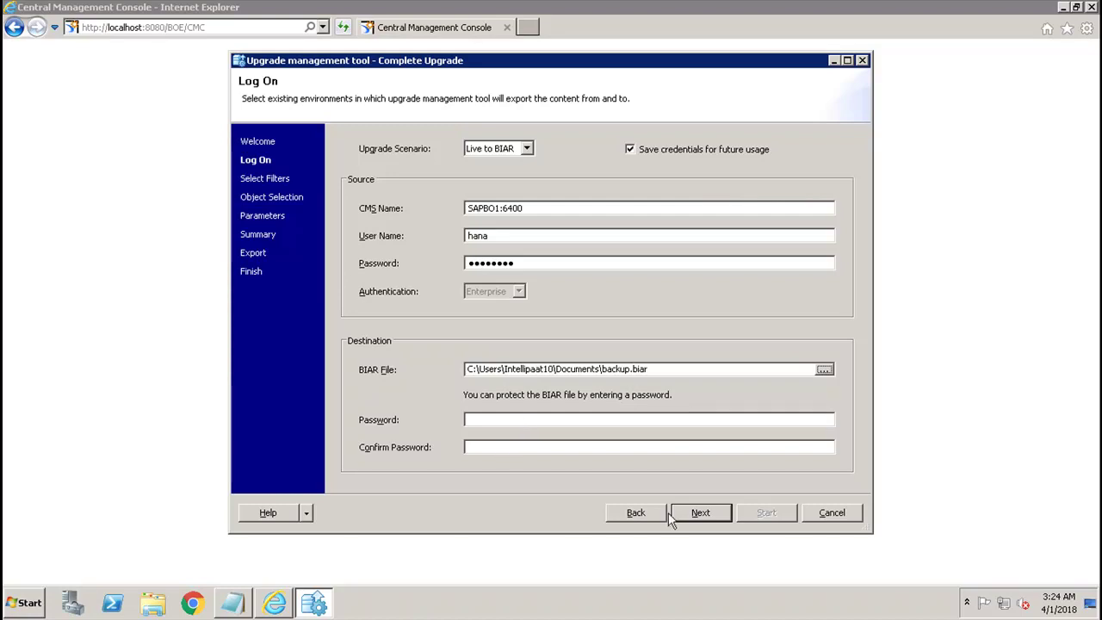
# Log on to source CMS SAPBO1:6400 and advance to the Summary listing objects to export
pyautogui.click(695, 513)
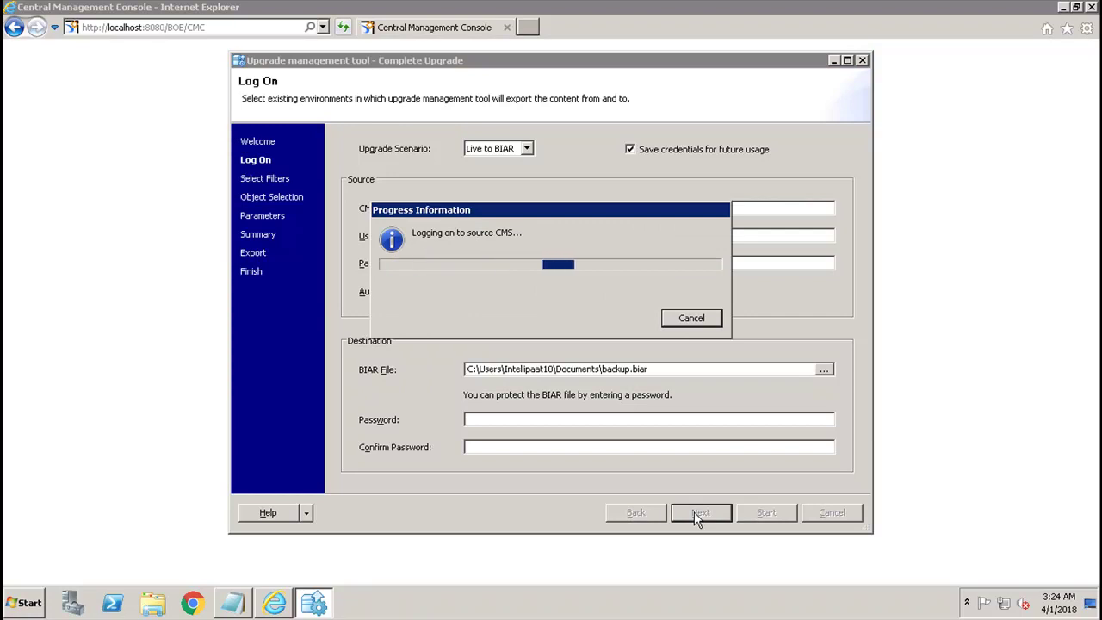
pyautogui.click(697, 515)
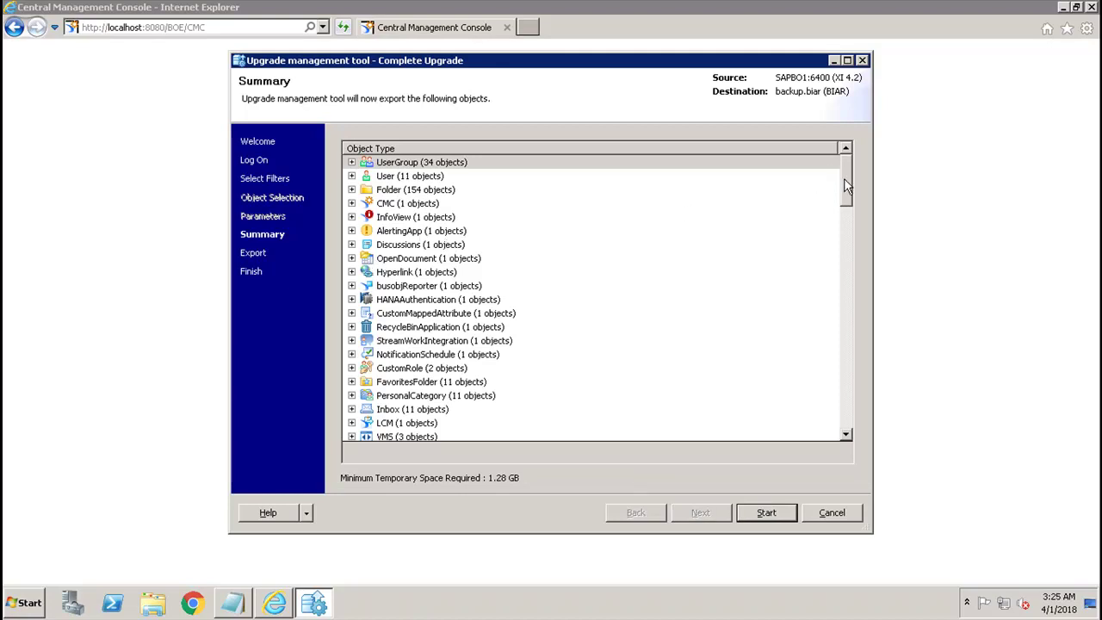
pyautogui.moveTo(846, 185); pyautogui.dragTo(845, 437)
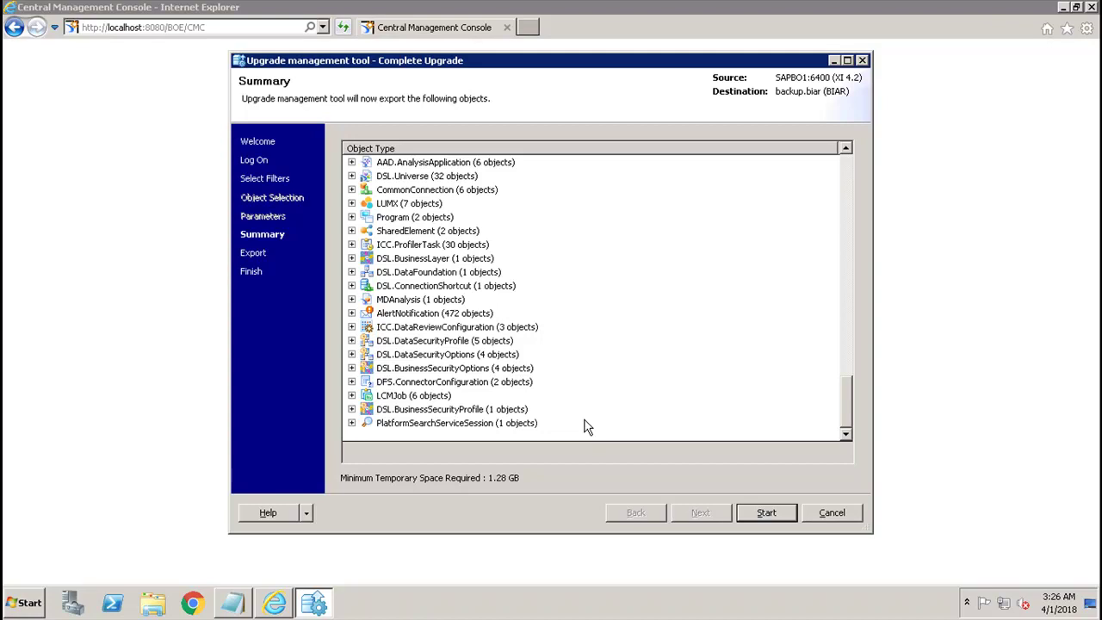
# Cancel the upgrade from the Summary page and confirm Yes to close the tool
pyautogui.click(829, 513)
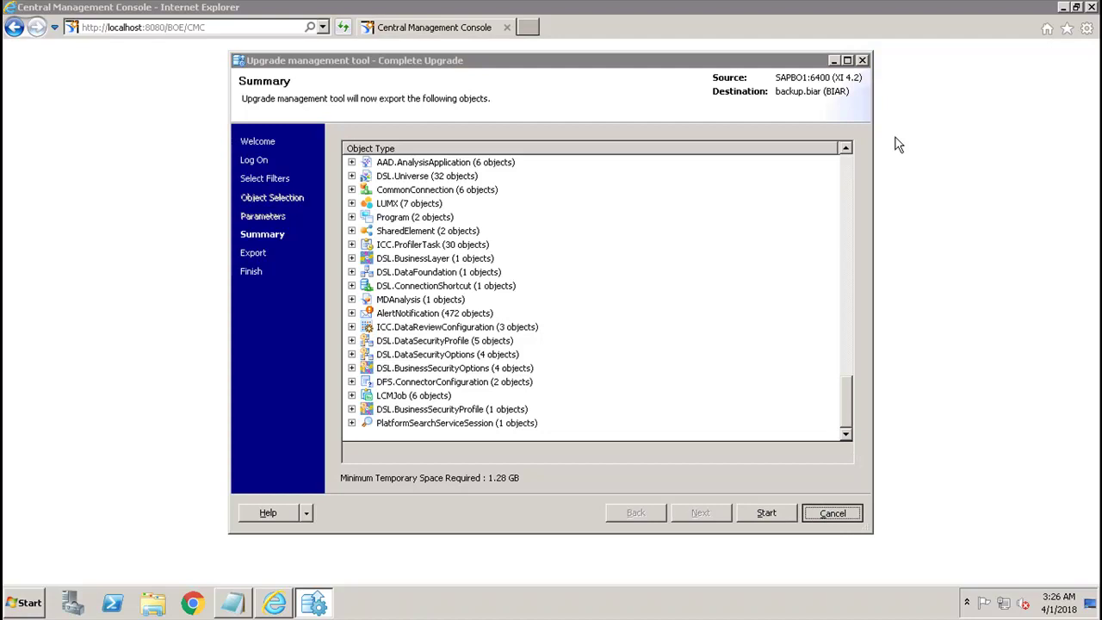
pyautogui.press('Escape')
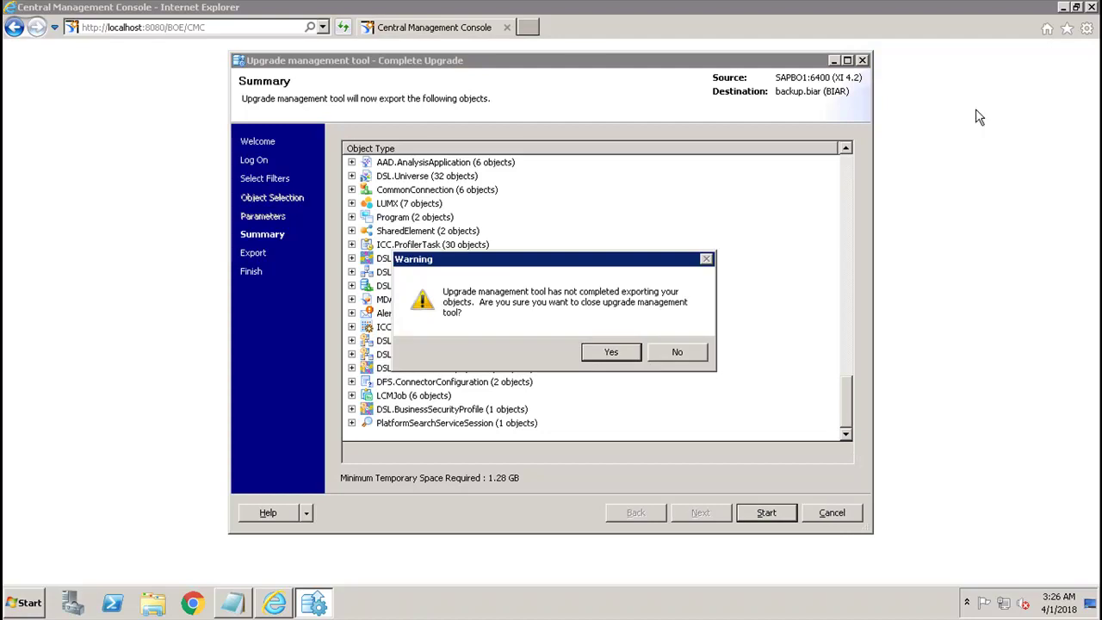
pyautogui.click(612, 353)
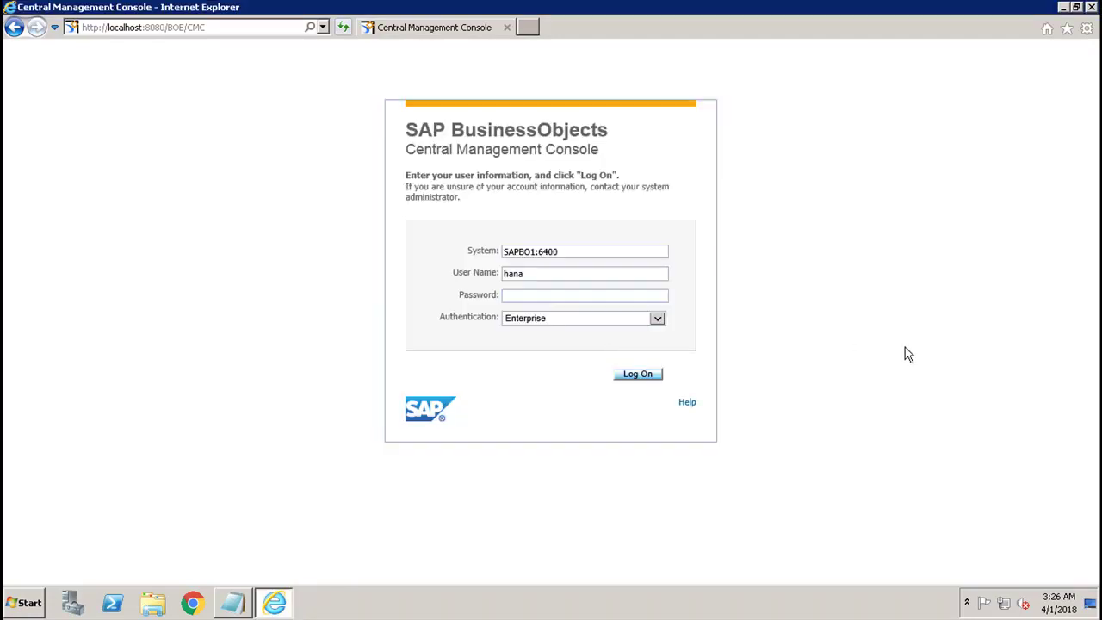